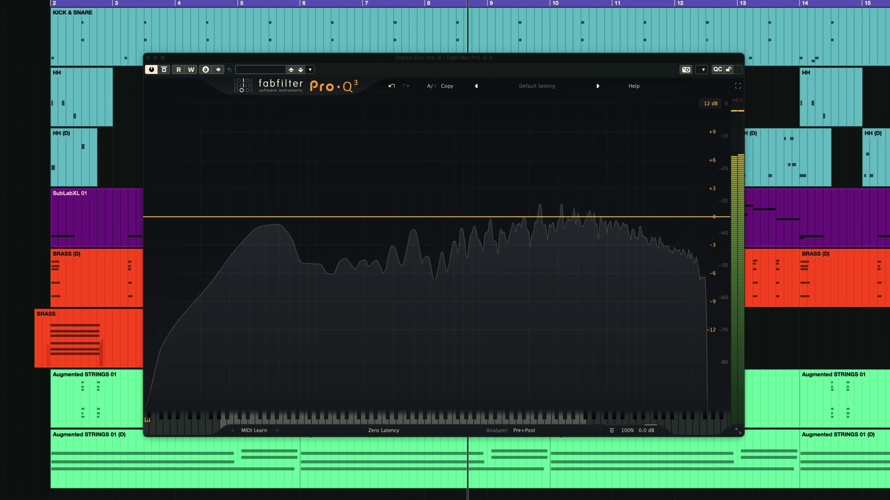
Open the Analyzer settings popup.
click(524, 430)
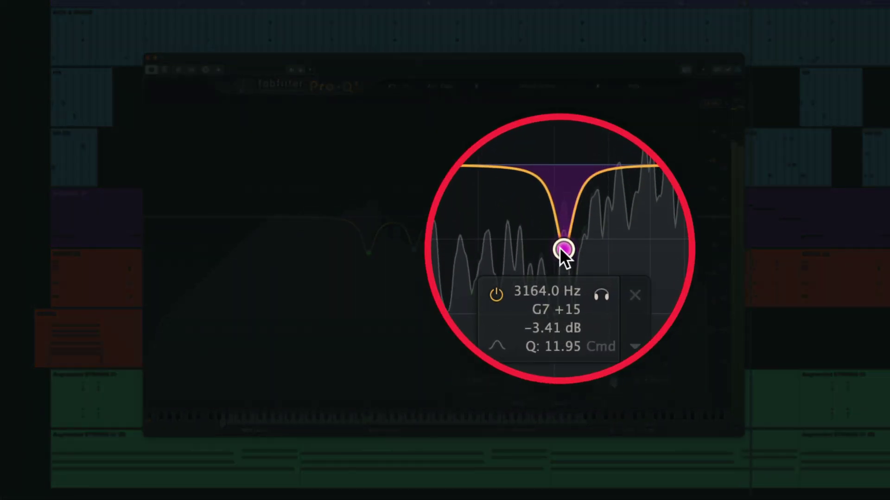
scroll(560, 251, up, 3)
scroll(560, 247, down, 3)
scroll(560, 247, down, 2)
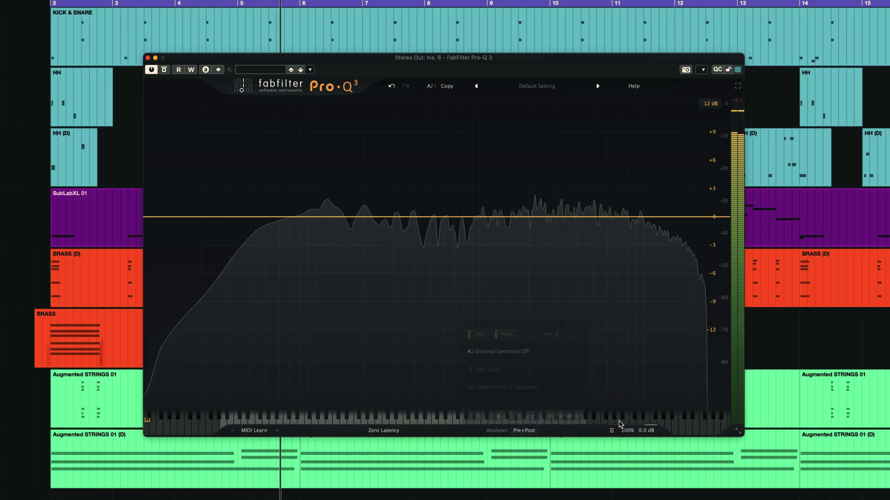
Freeze the spectrum so its peaks show note labels like G4 +38 and A3 +28.
click(544, 347)
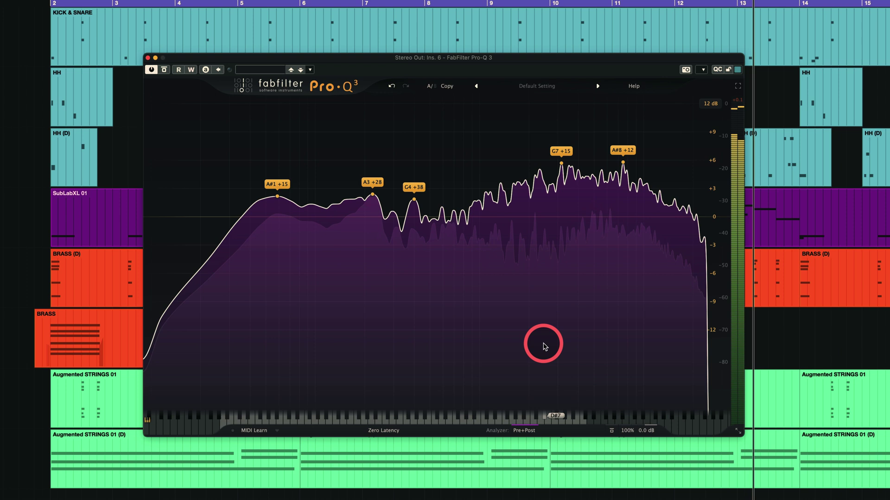
Grab the G4 peak and a high-frequency peak to create narrow bell cuts.
drag(545, 346, 544, 346)
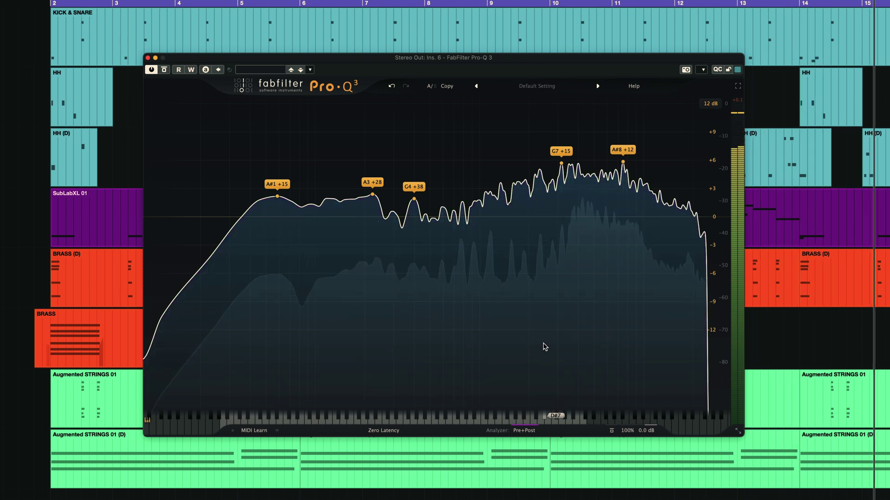
click(415, 217)
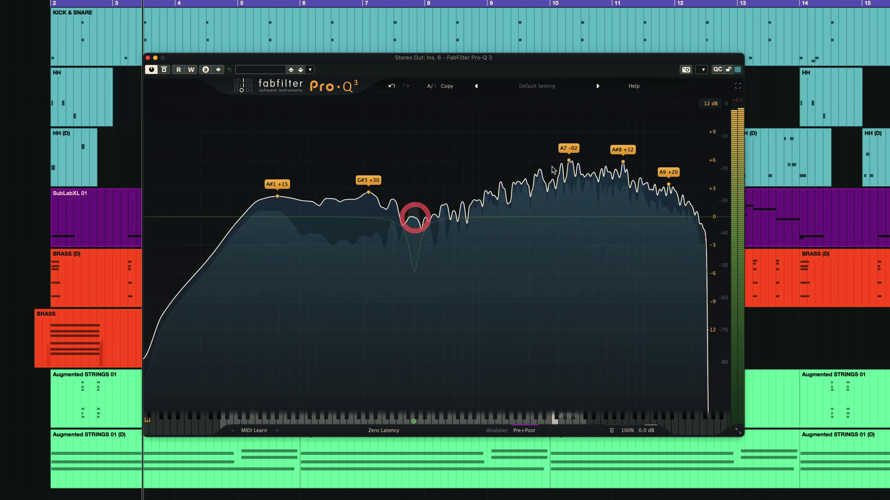
click(625, 167)
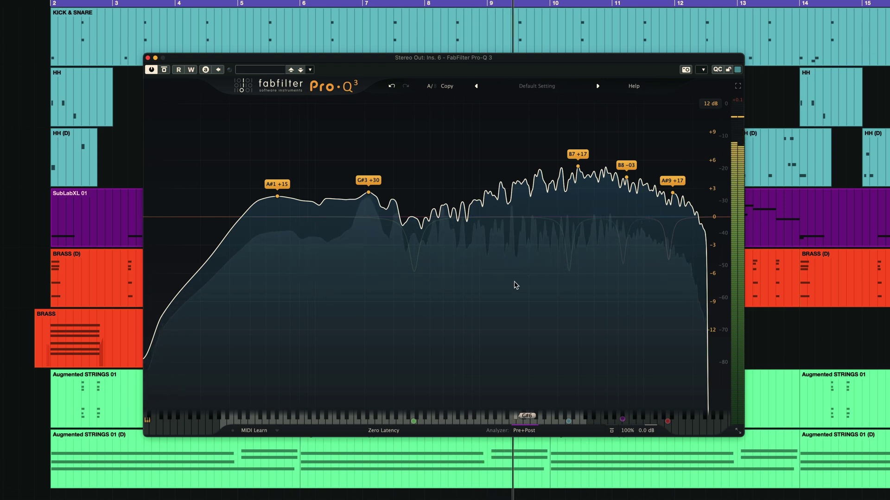
Turn off the Pre spectrum in the analyzer settings, leaving only Post.
click(514, 285)
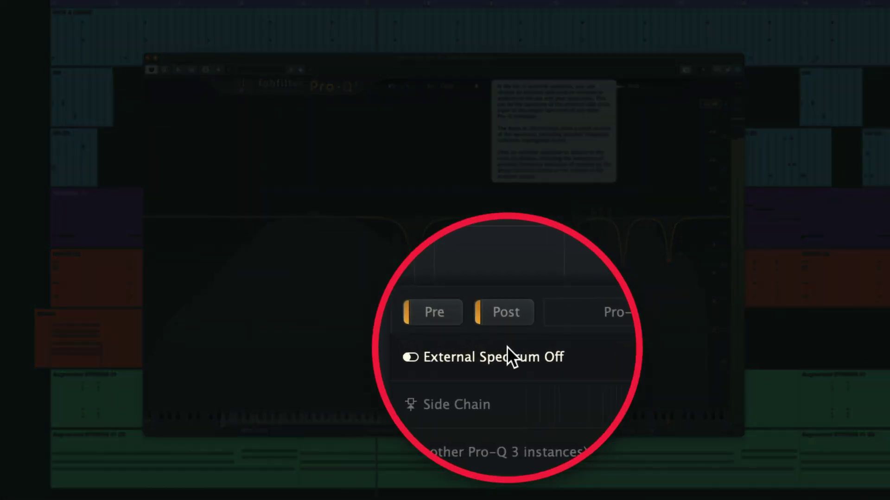
click(434, 312)
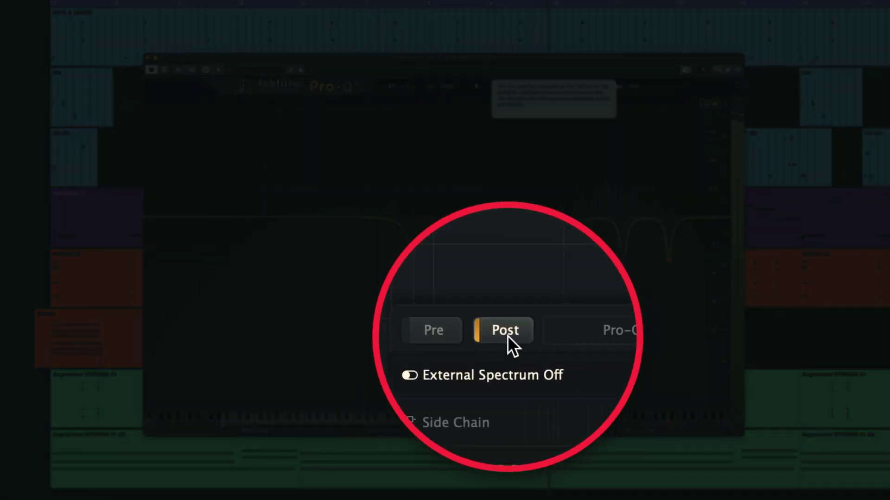